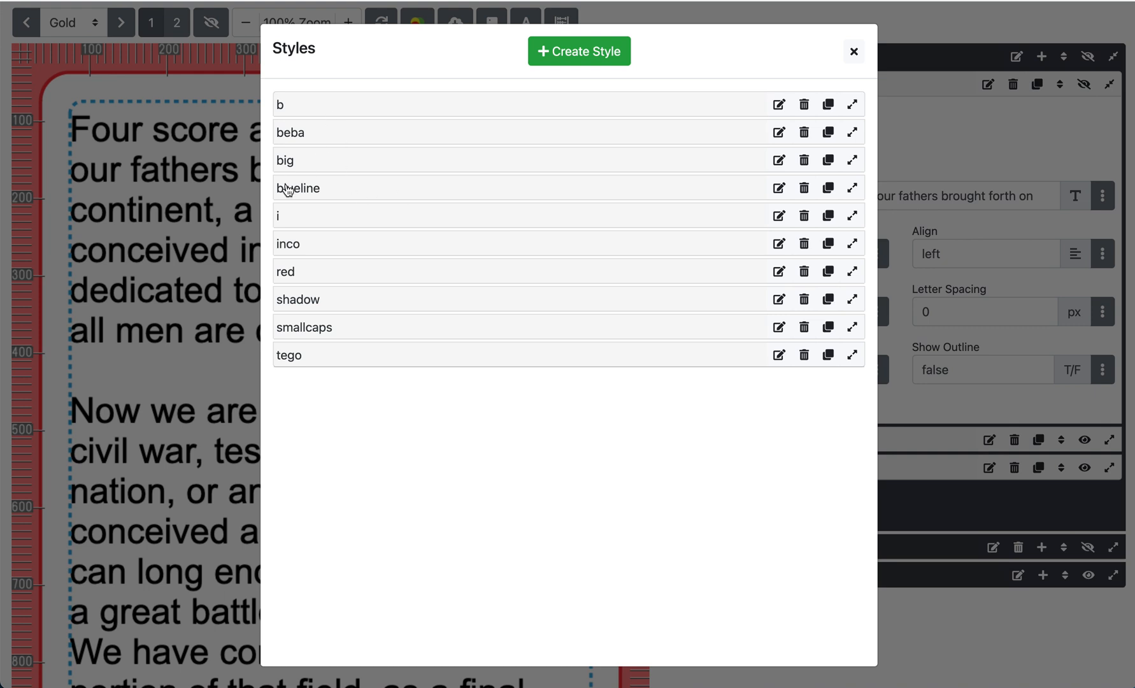
# Expand the beba, inco, tego and red styles one by one to review their font settings
pyautogui.click(315, 135)
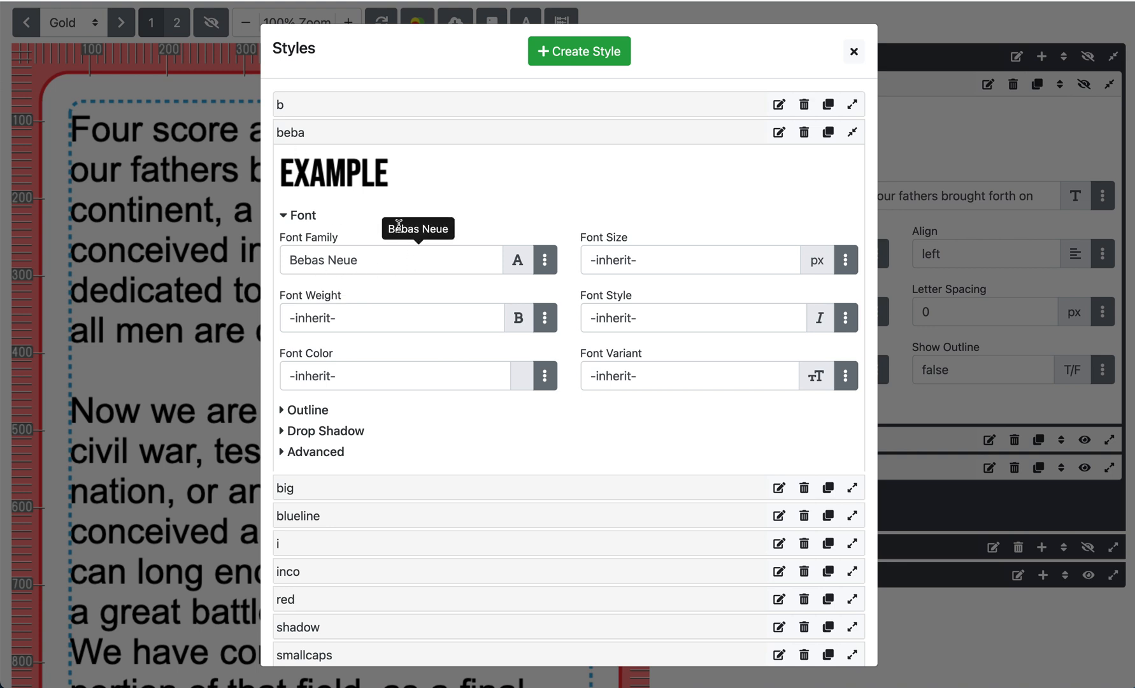
pyautogui.click(338, 136)
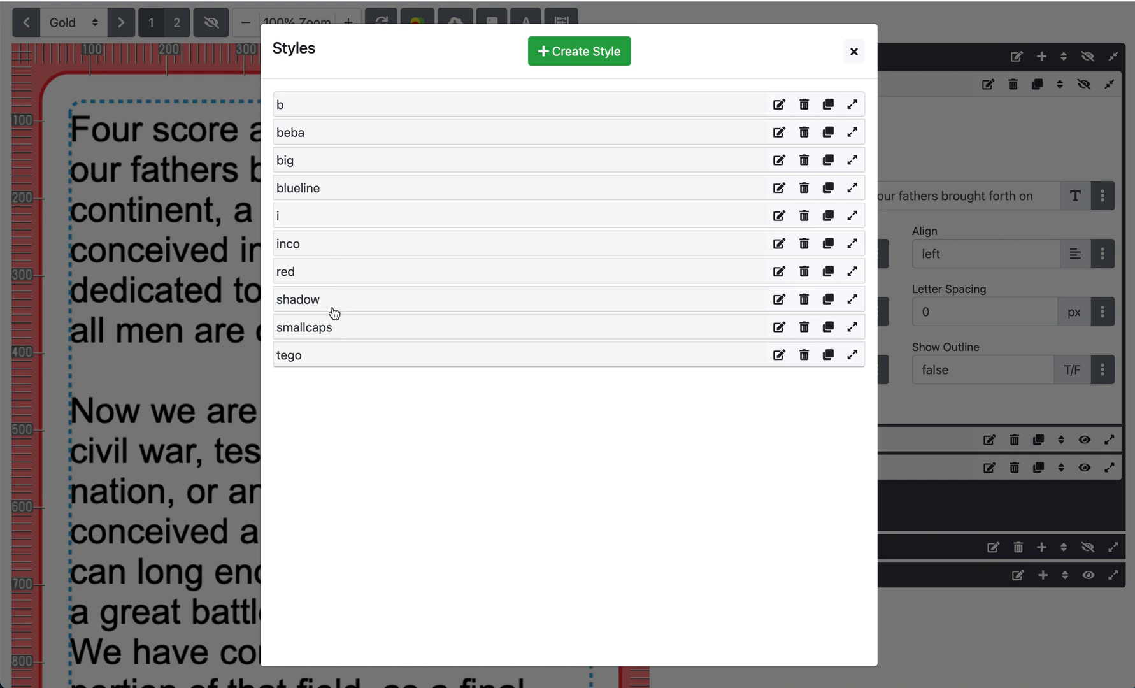
pyautogui.click(331, 247)
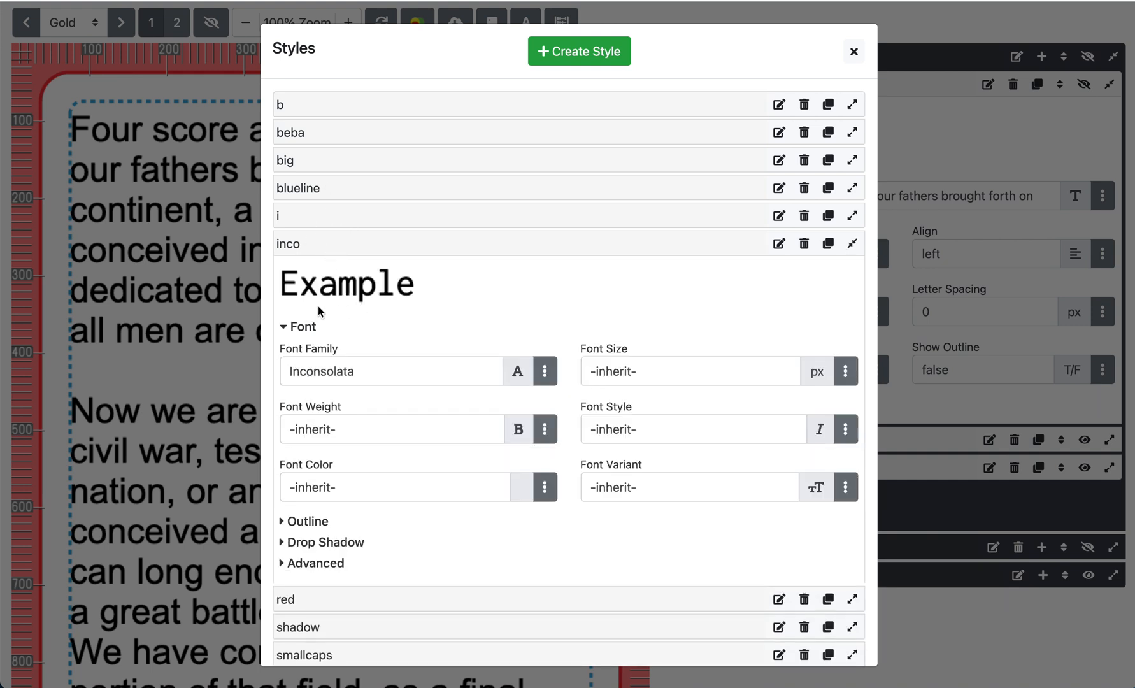
pyautogui.click(331, 250)
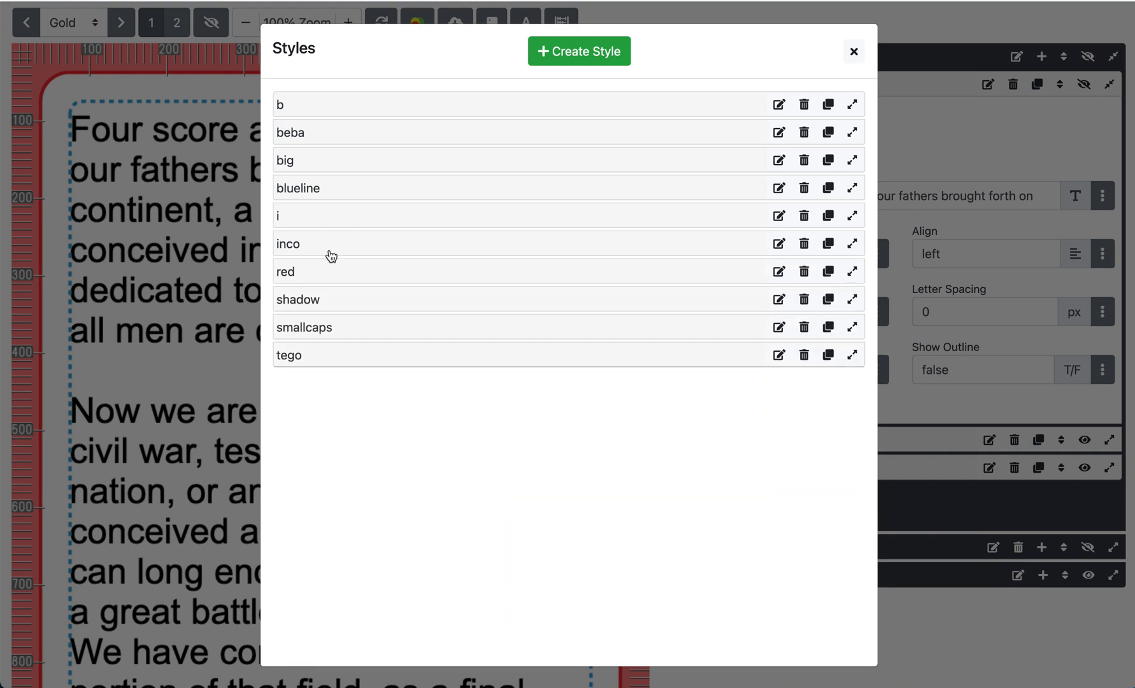
pyautogui.click(323, 361)
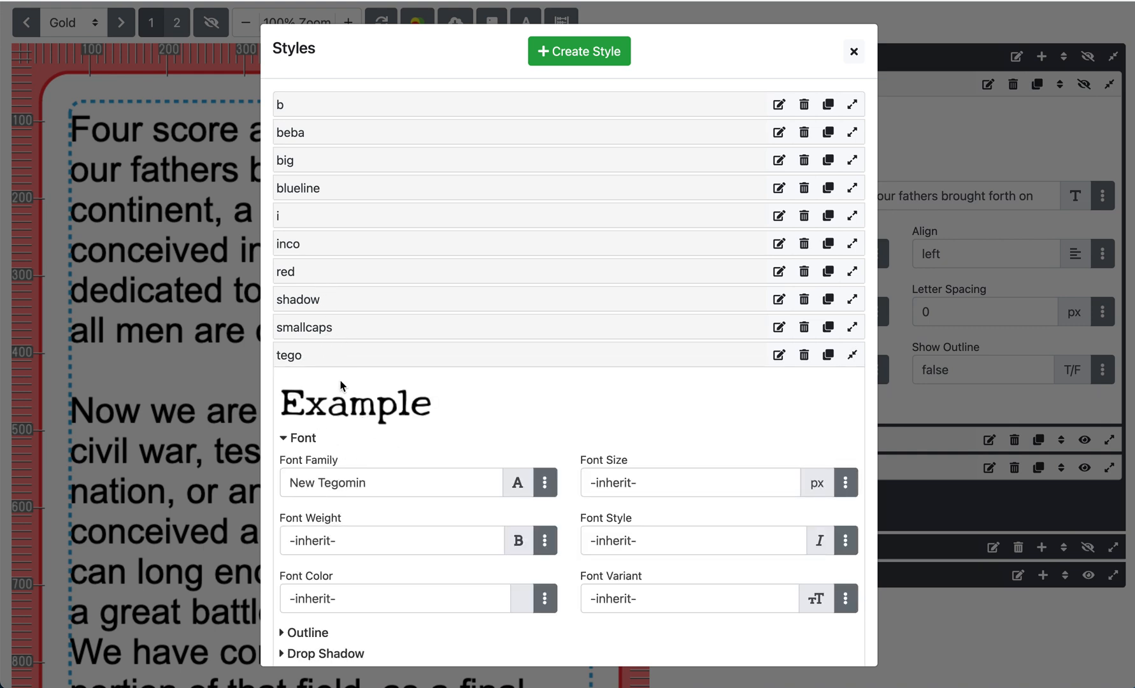
pyautogui.click(340, 362)
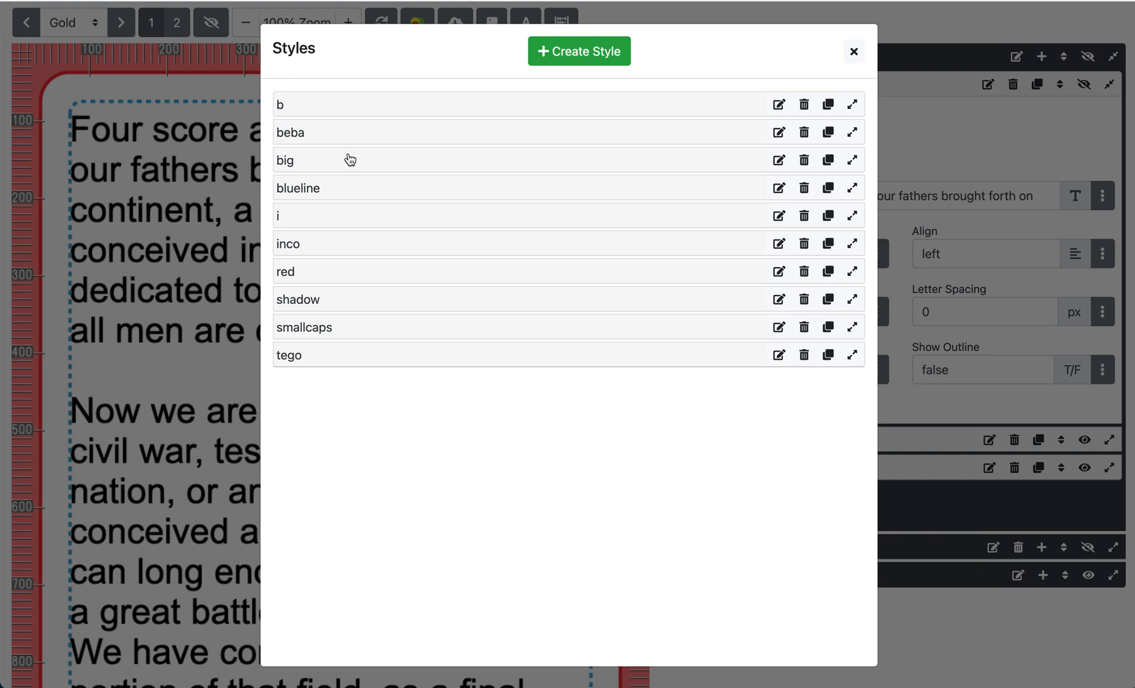
pyautogui.click(323, 274)
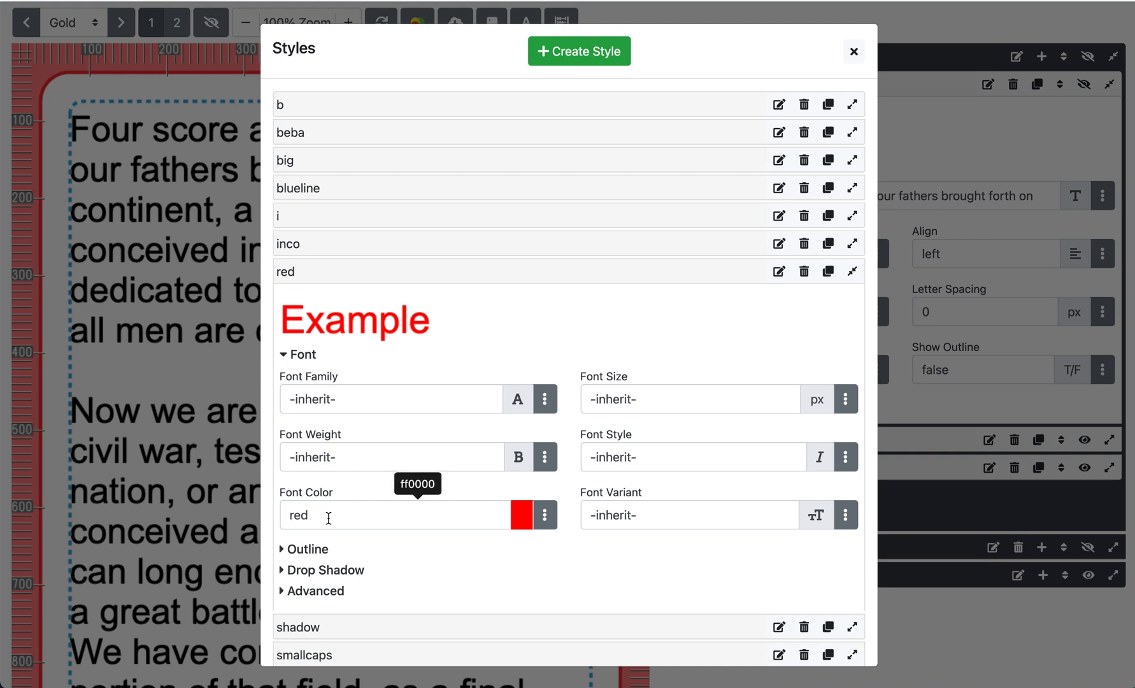
pyautogui.click(413, 272)
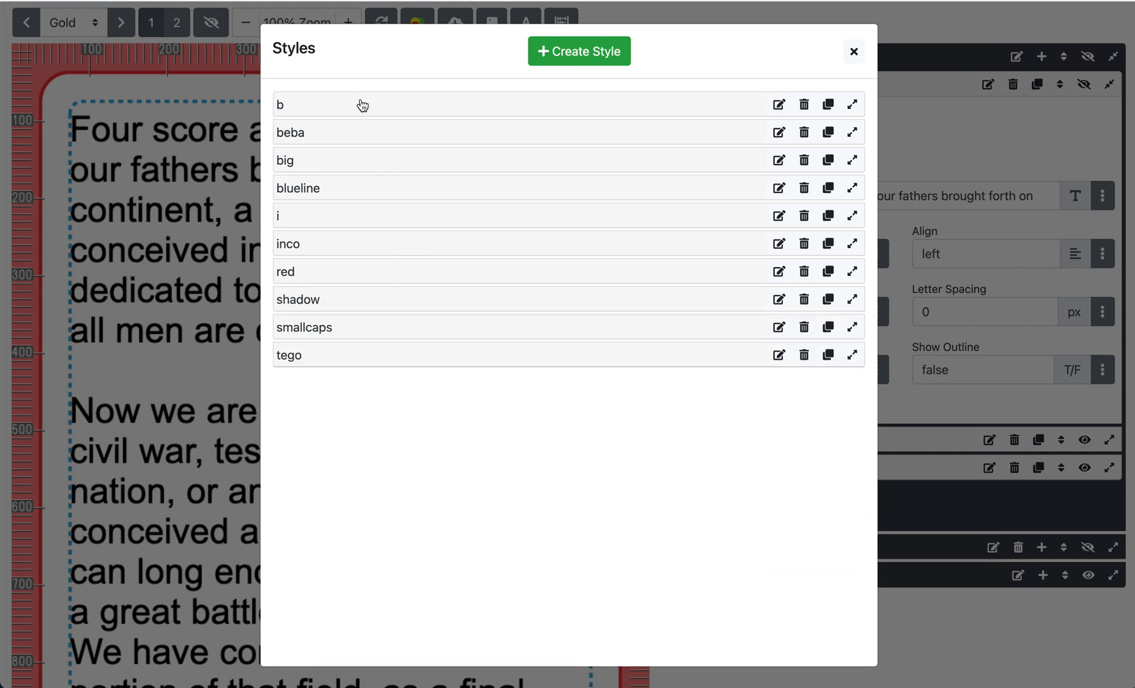
# Expand the b style and open its Outline, Drop Shadow and Advanced sections to review them
pyautogui.click(361, 105)
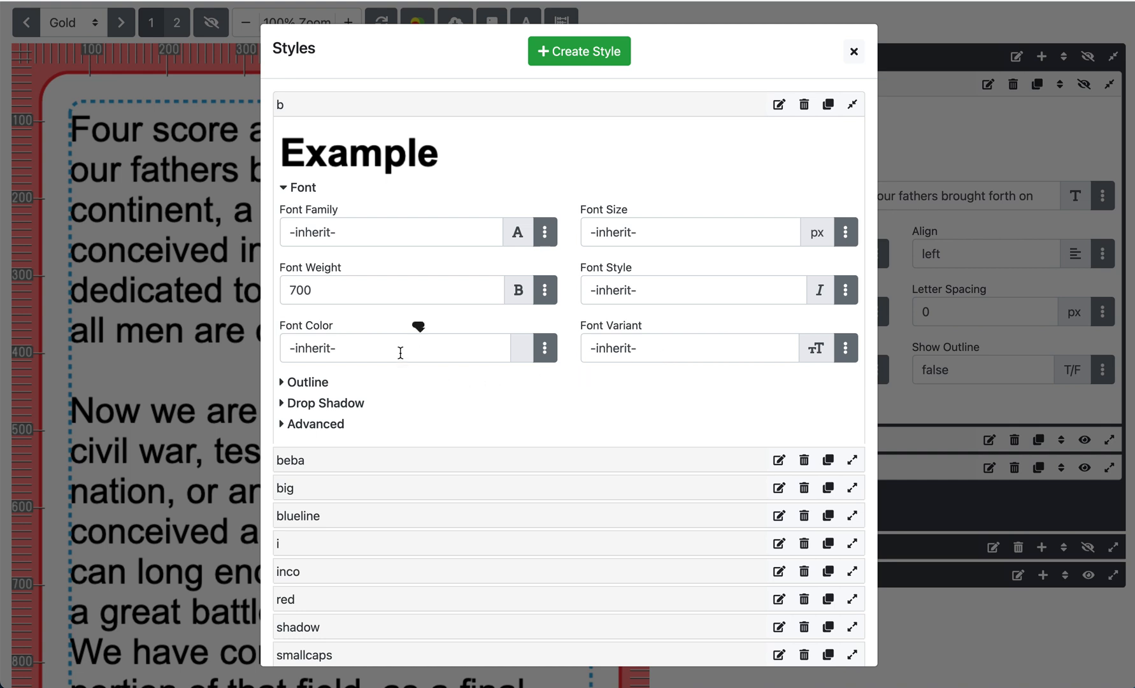
pyautogui.click(322, 384)
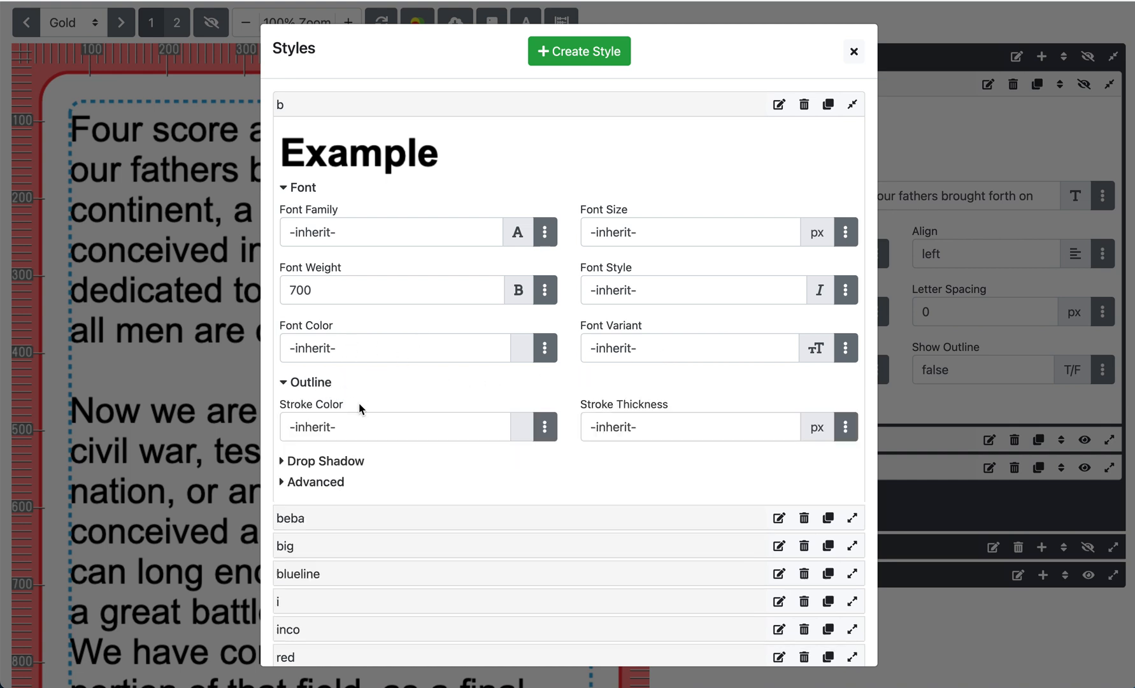
pyautogui.scroll(-1, 376, 423)
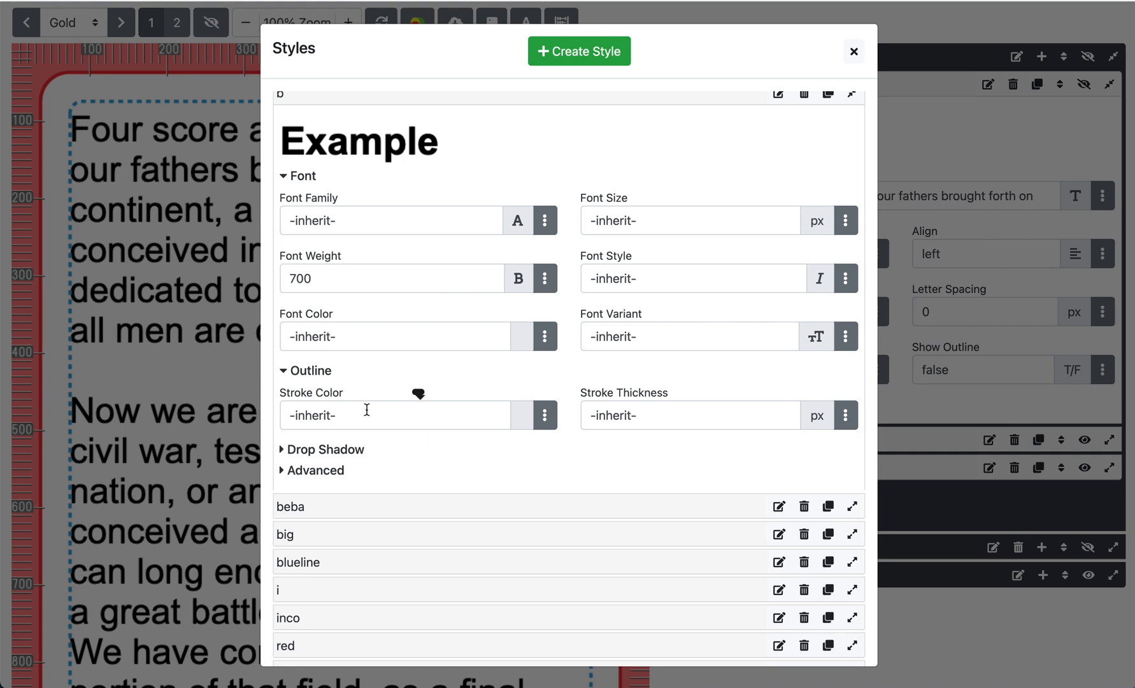
pyautogui.click(324, 373)
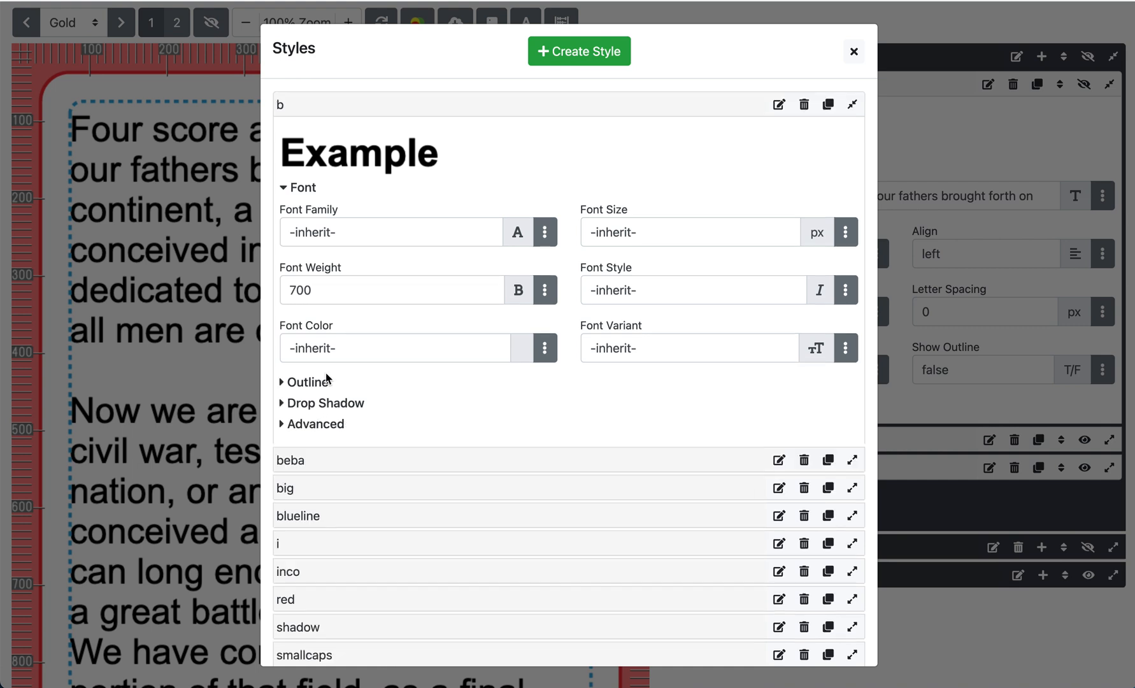
pyautogui.click(330, 403)
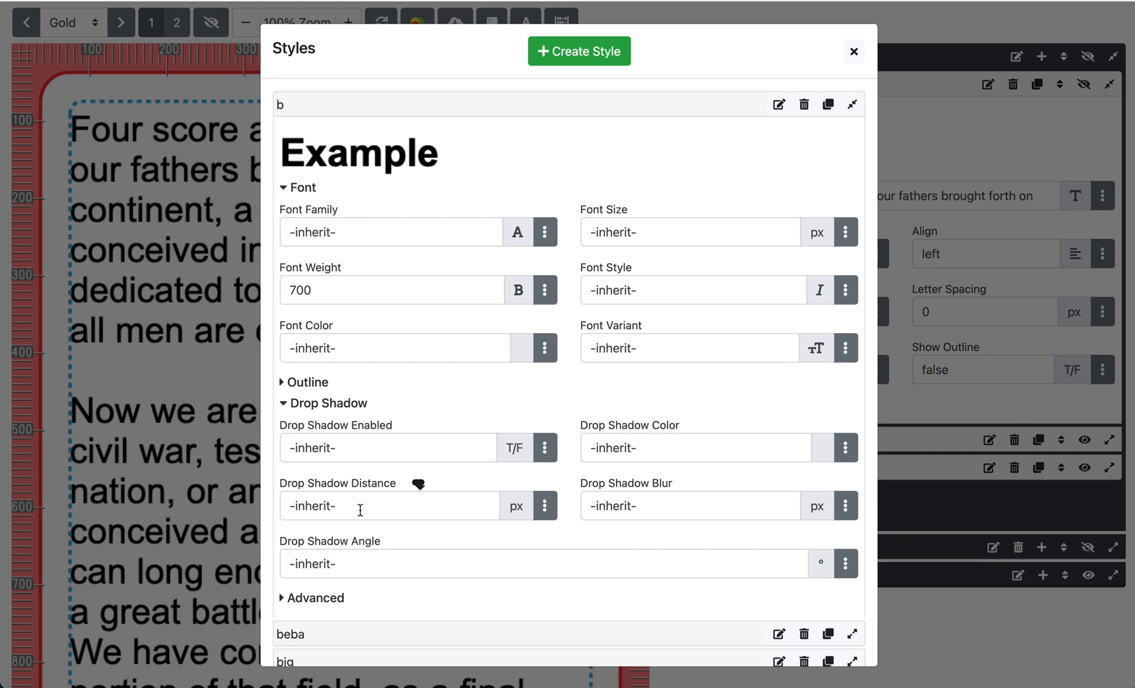
pyautogui.click(350, 408)
pyautogui.click(332, 425)
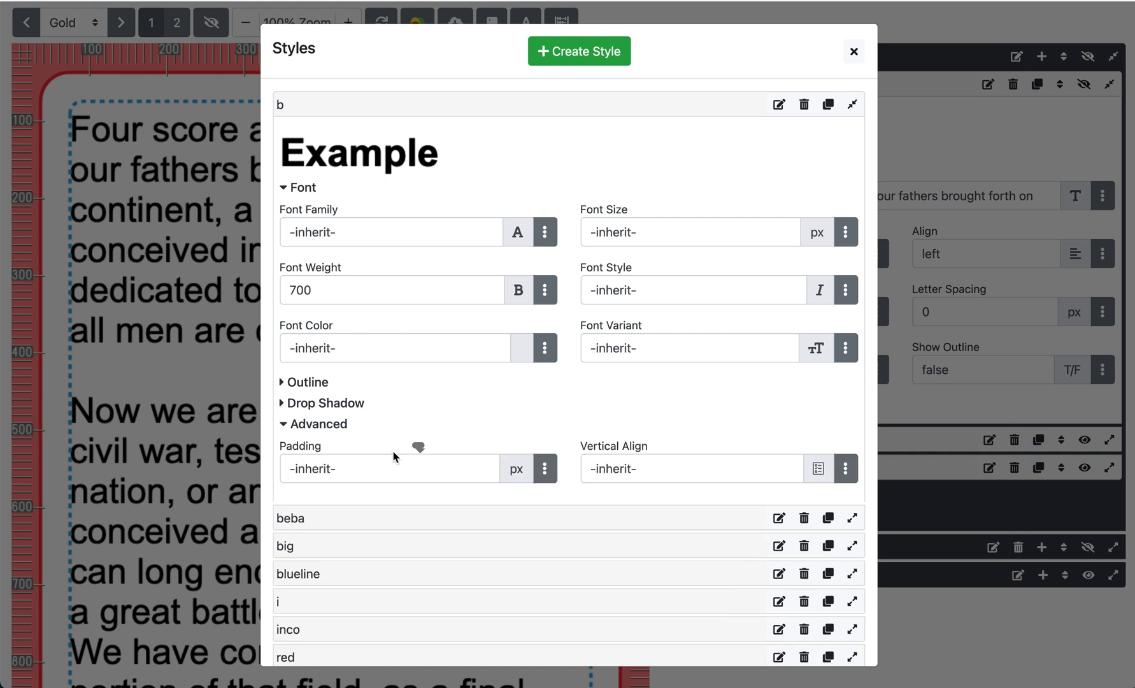
pyautogui.click(333, 425)
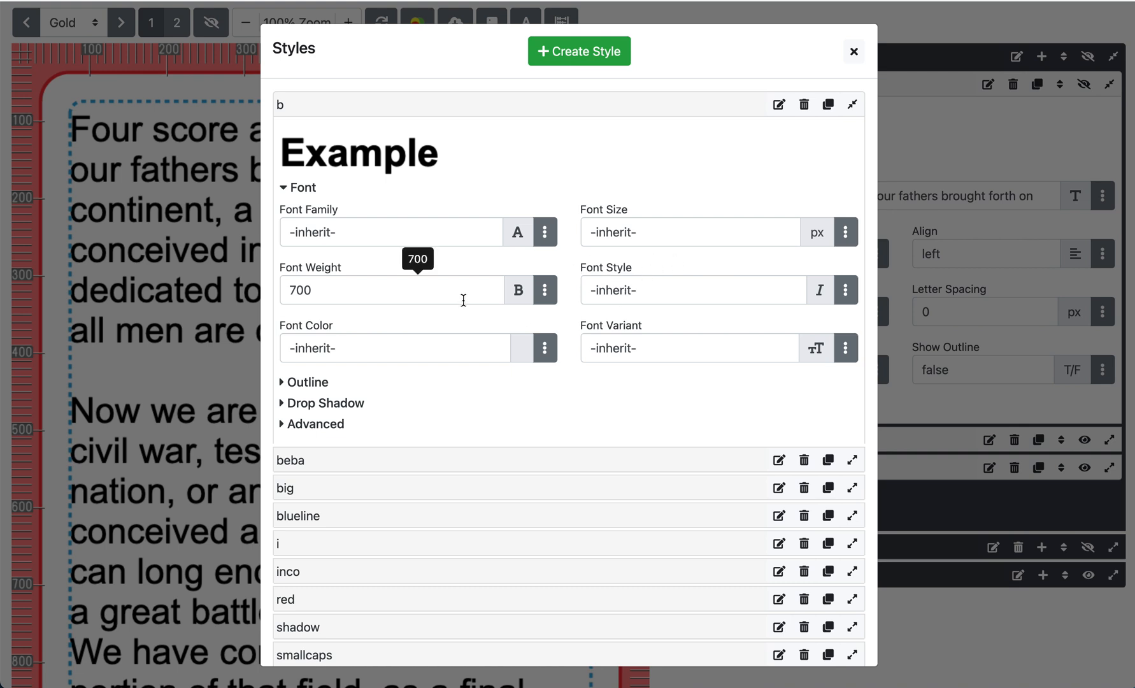
# Try the b style's font family as Inconsolata and Bebas Neue, reset it to inherit, and close the Styles dialog
pyautogui.click(545, 233)
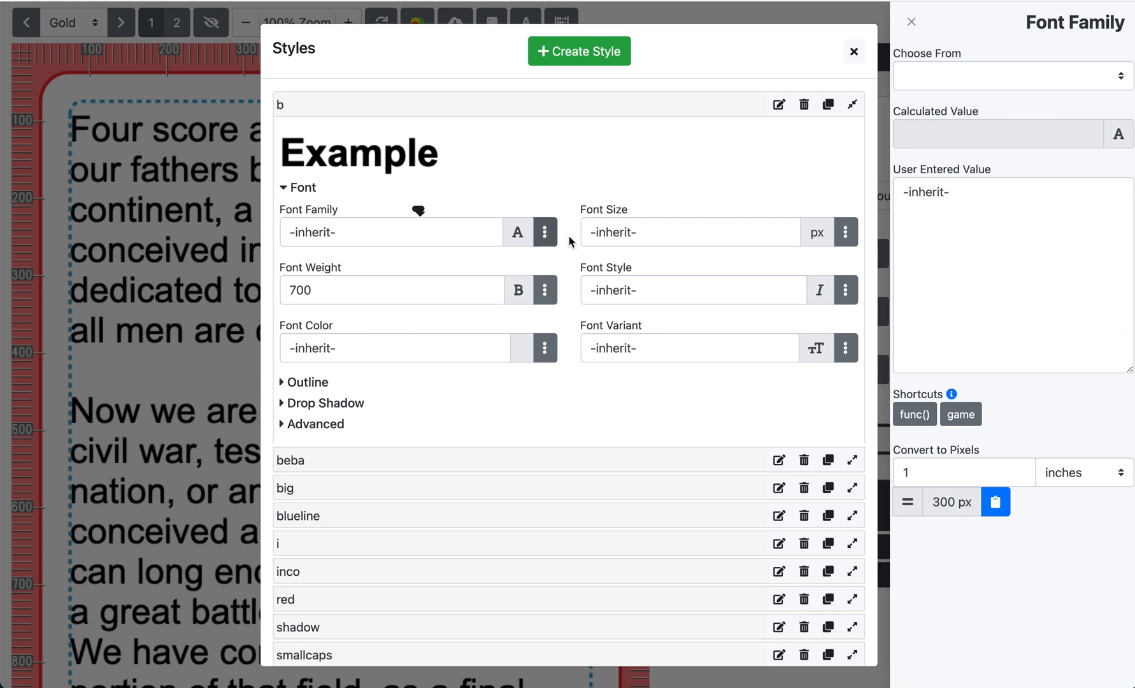
pyautogui.click(991, 78)
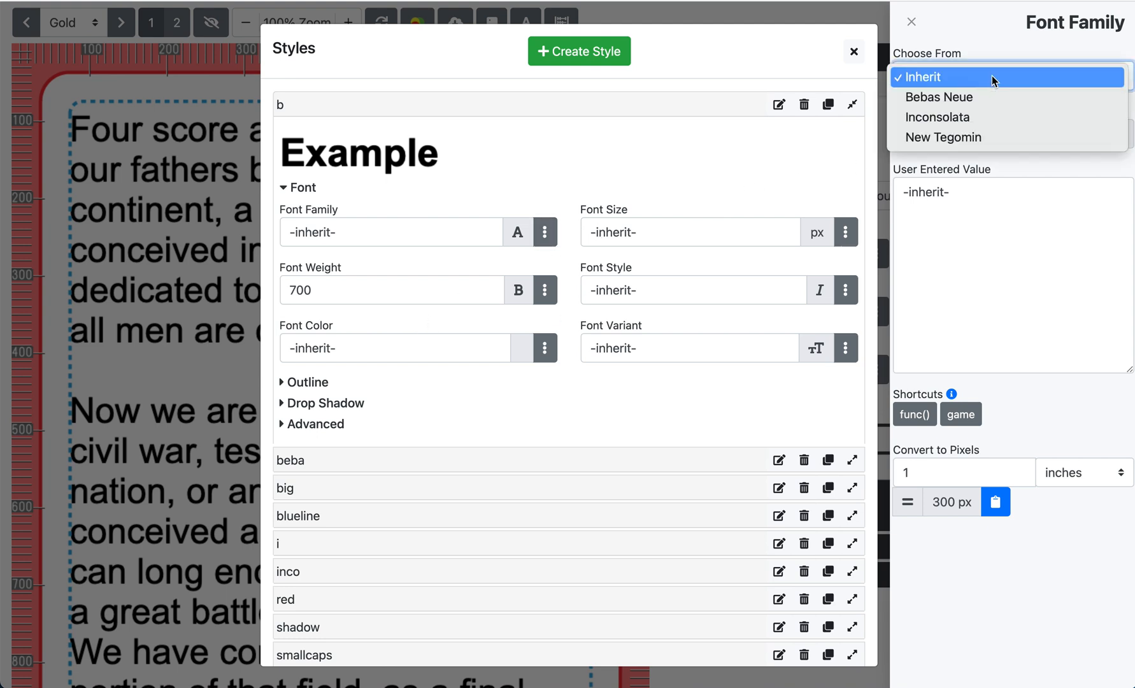
pyautogui.click(993, 125)
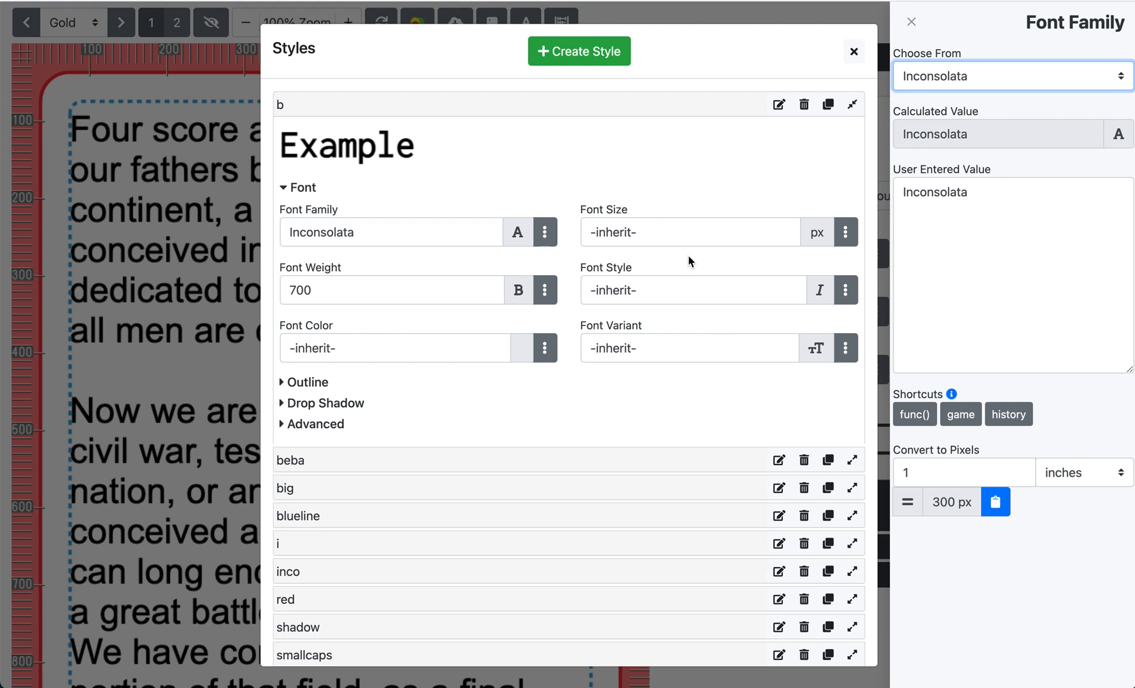
pyautogui.click(990, 81)
pyautogui.click(986, 38)
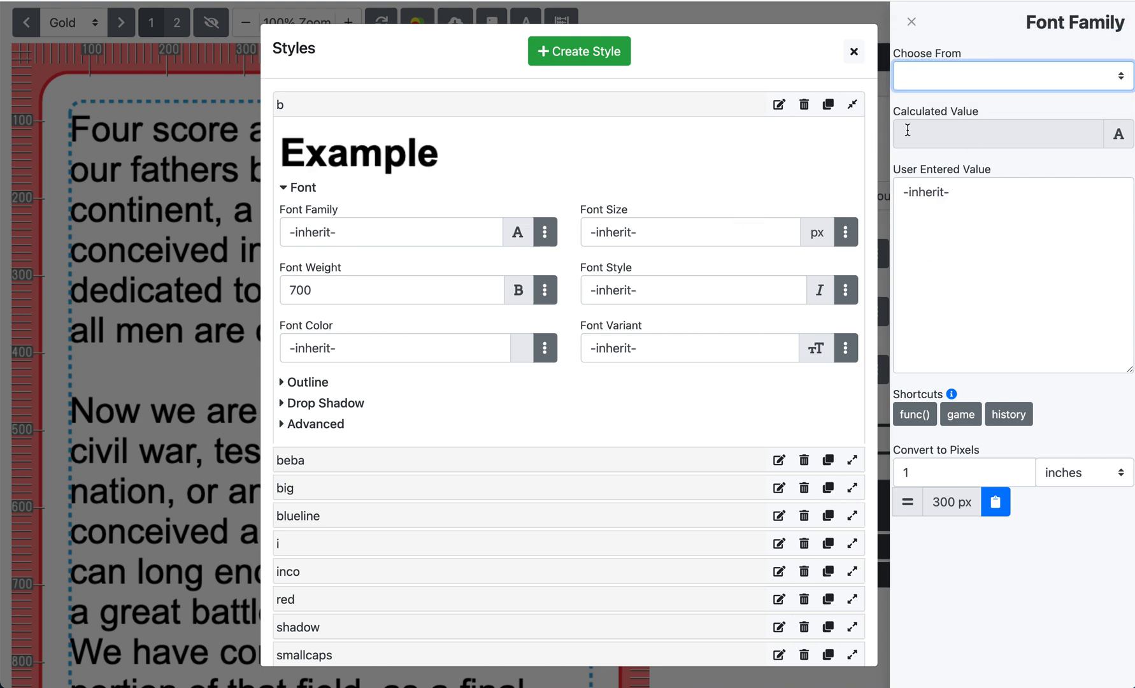
pyautogui.click(959, 82)
pyautogui.click(959, 98)
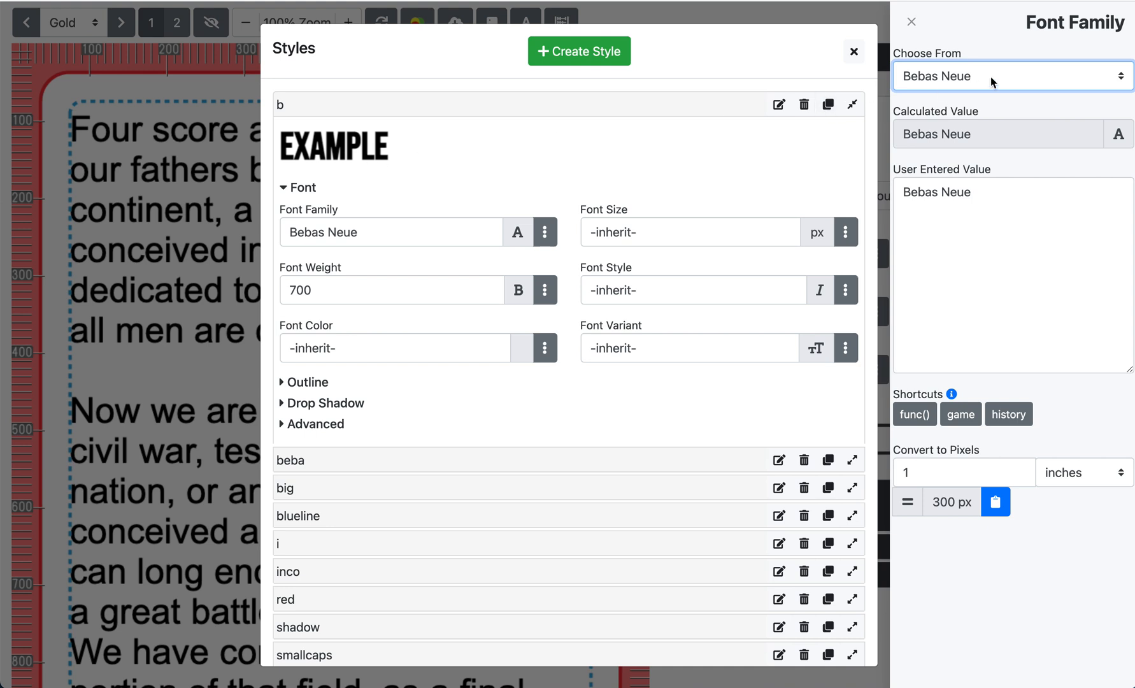
pyautogui.click(927, 76)
pyautogui.click(989, 57)
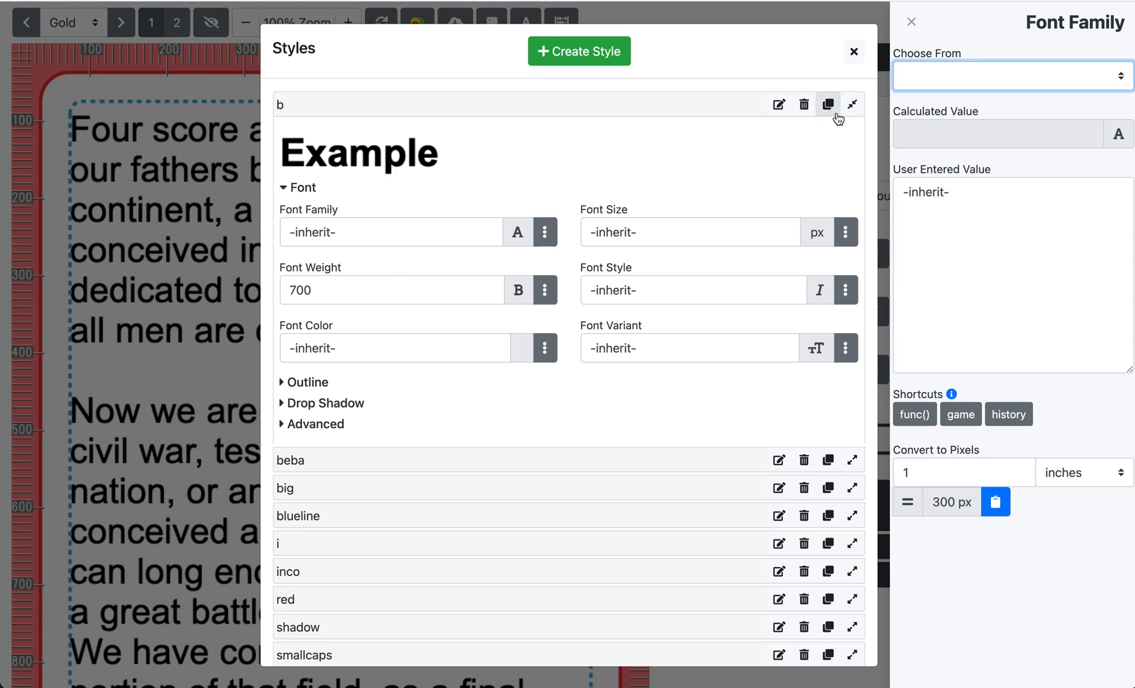
pyautogui.click(854, 53)
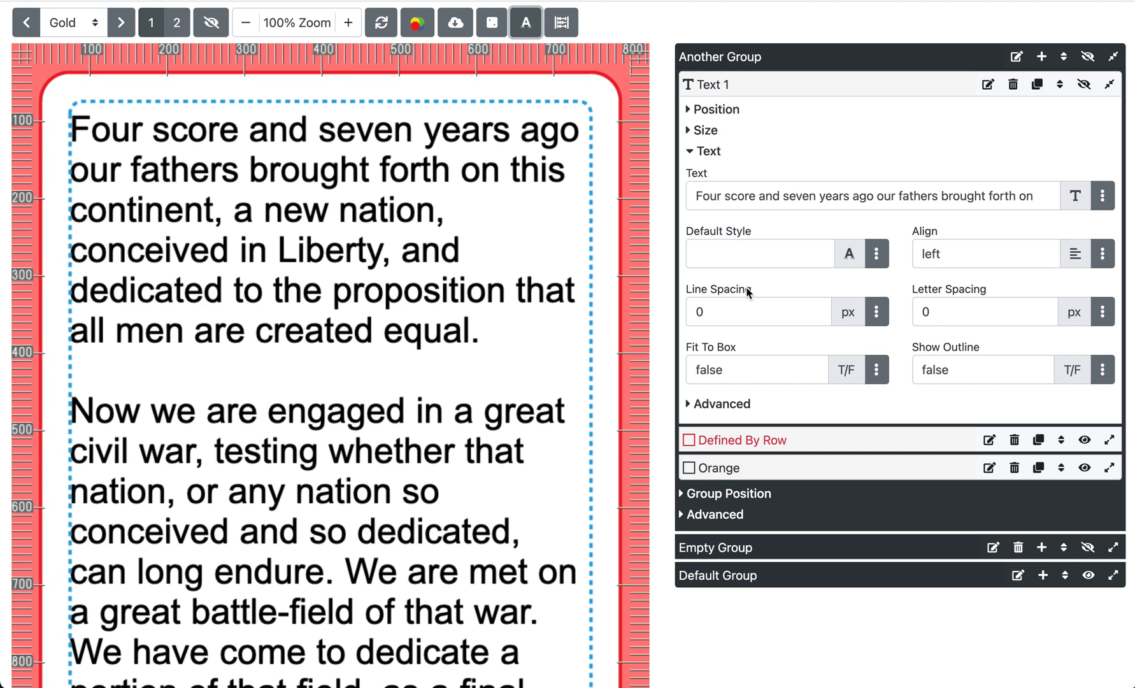
pyautogui.click(1041, 56)
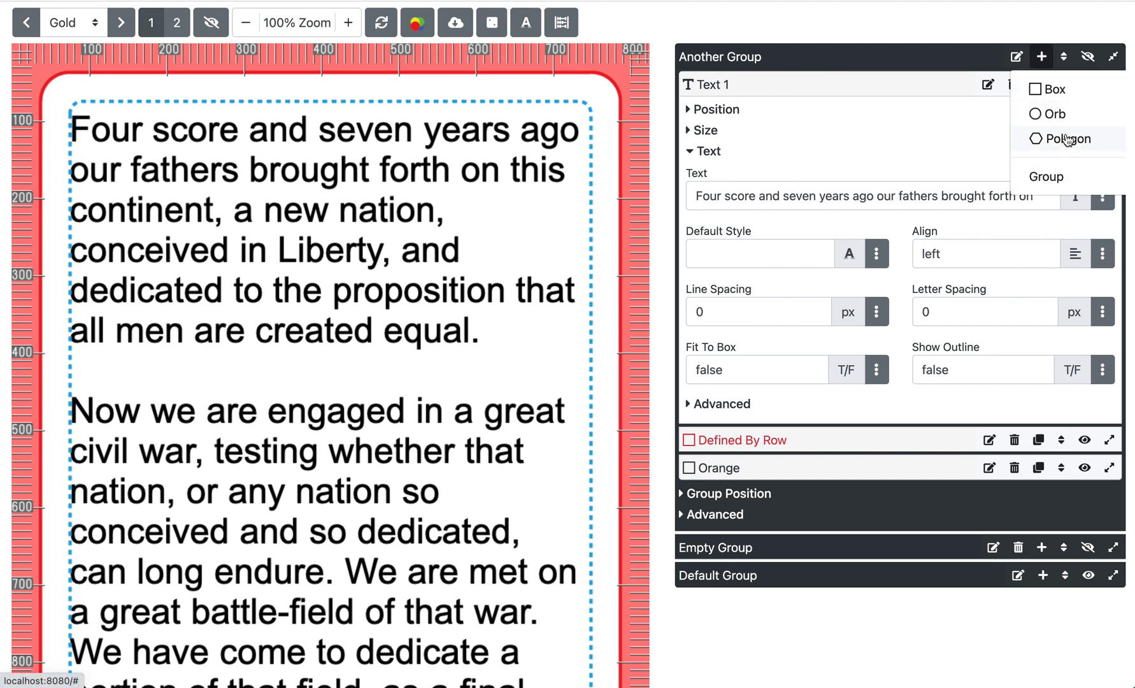
pyautogui.click(1045, 59)
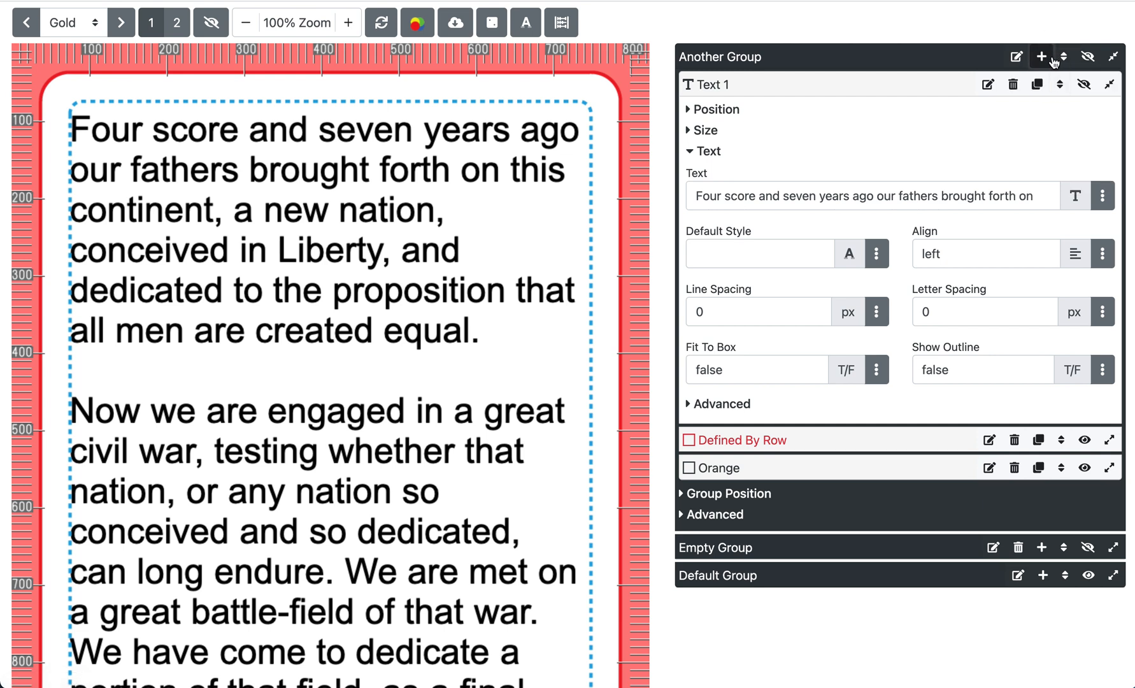
pyautogui.click(1045, 58)
pyautogui.click(1041, 56)
pyautogui.click(737, 407)
pyautogui.click(739, 405)
pyautogui.click(714, 116)
pyautogui.click(714, 113)
# Open the full text value editor for Text 1 and read through its Gettysburg Address text, enlarging the entry box
pyautogui.click(1102, 198)
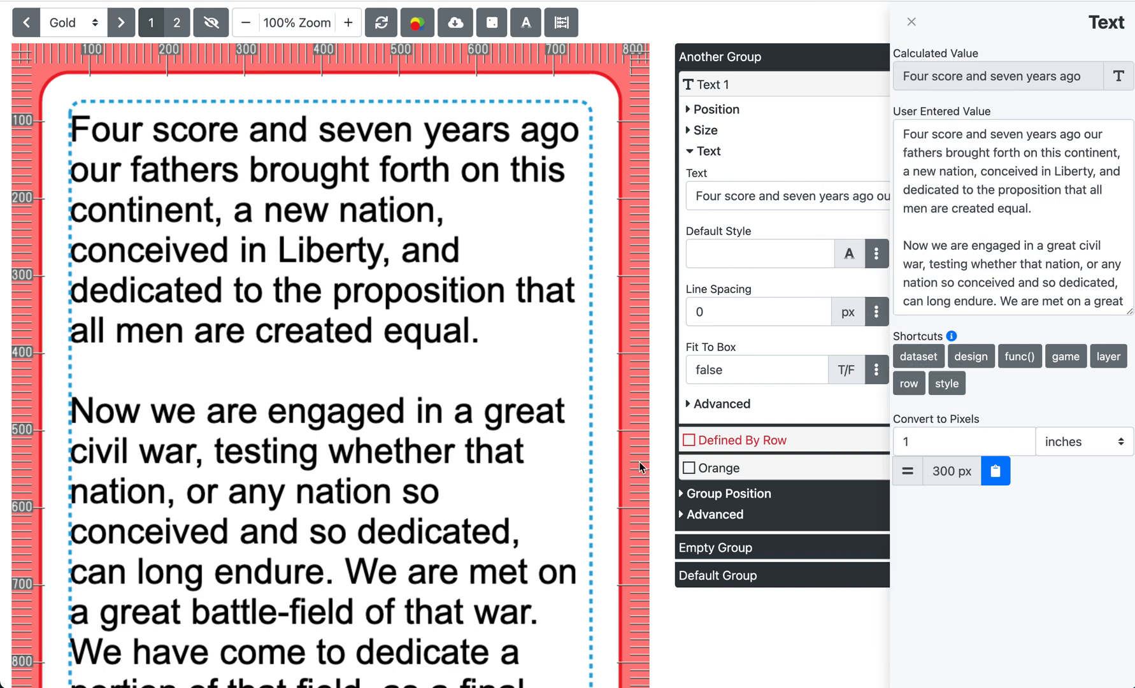
pyautogui.click(978, 245)
pyautogui.scroll(-1, 980, 249)
pyautogui.scroll(-10, 979, 250)
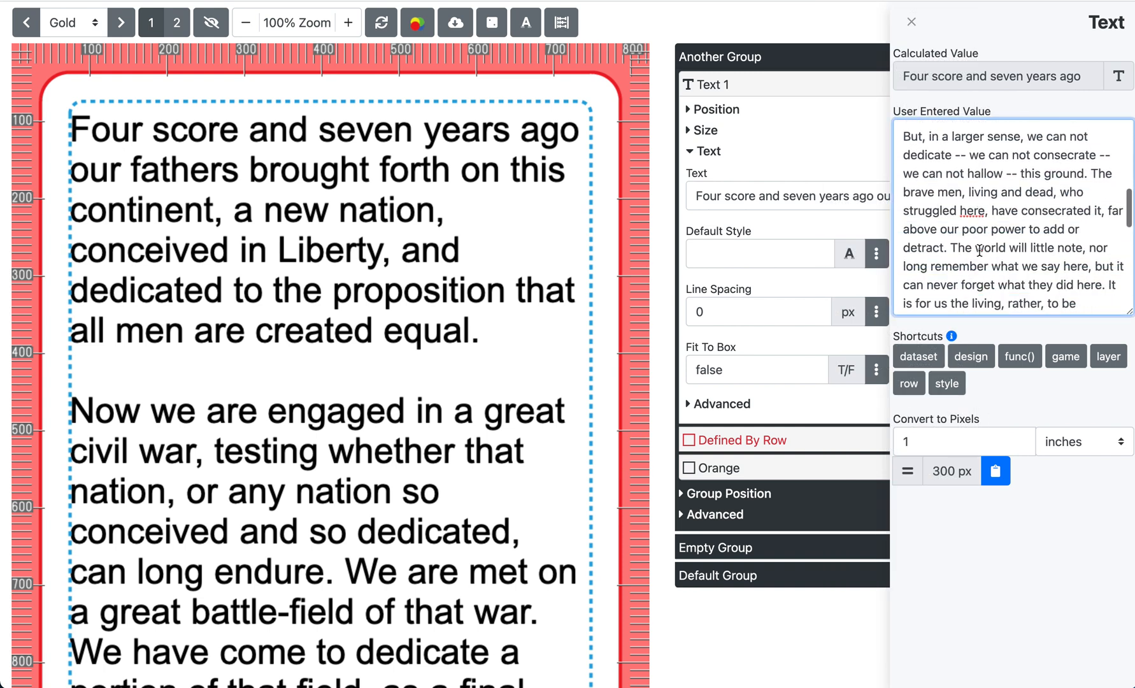
pyautogui.scroll(10, 979, 250)
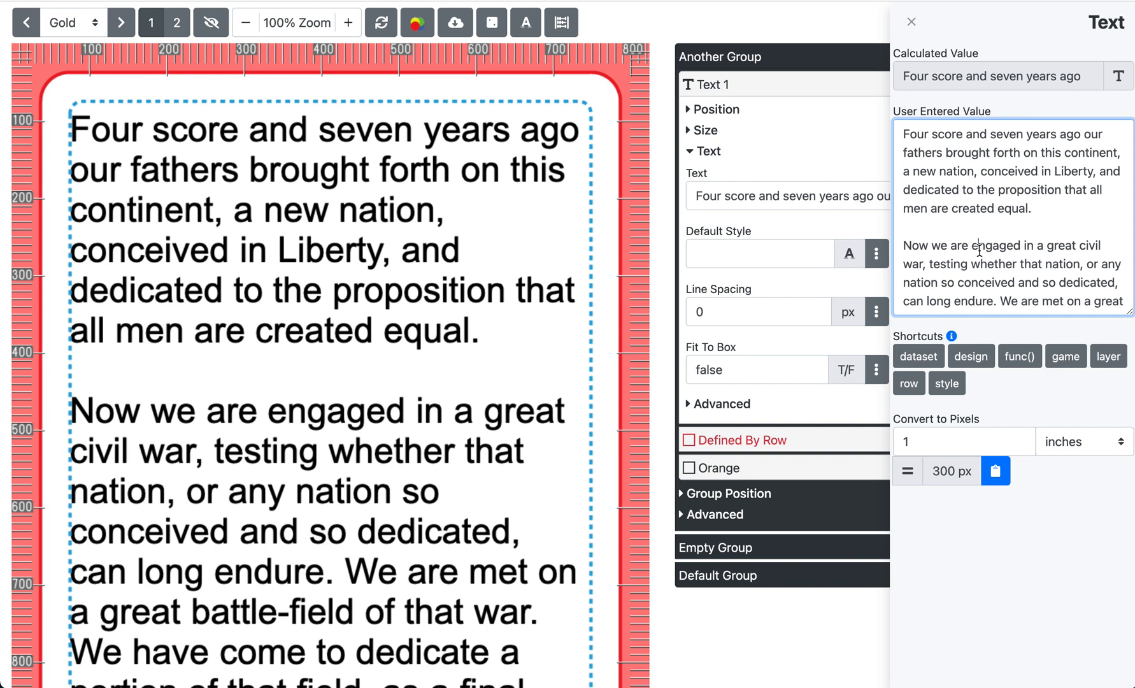
pyautogui.scroll(-10, 984, 242)
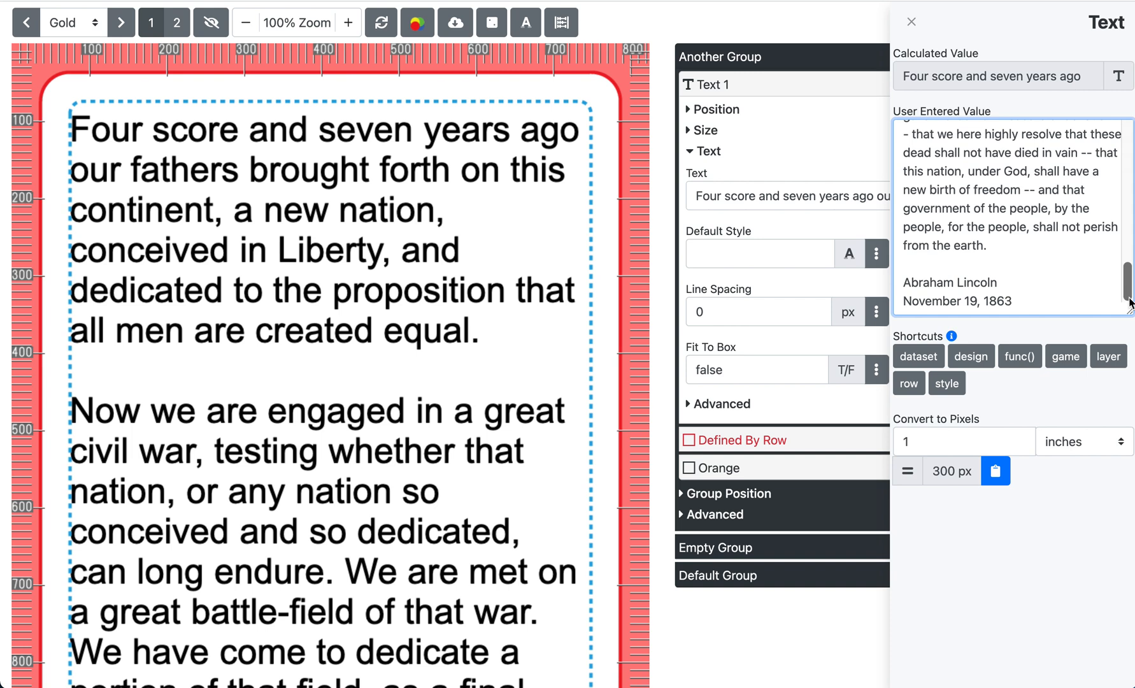
pyautogui.moveTo(1123, 313); pyautogui.dragTo(1113, 380)
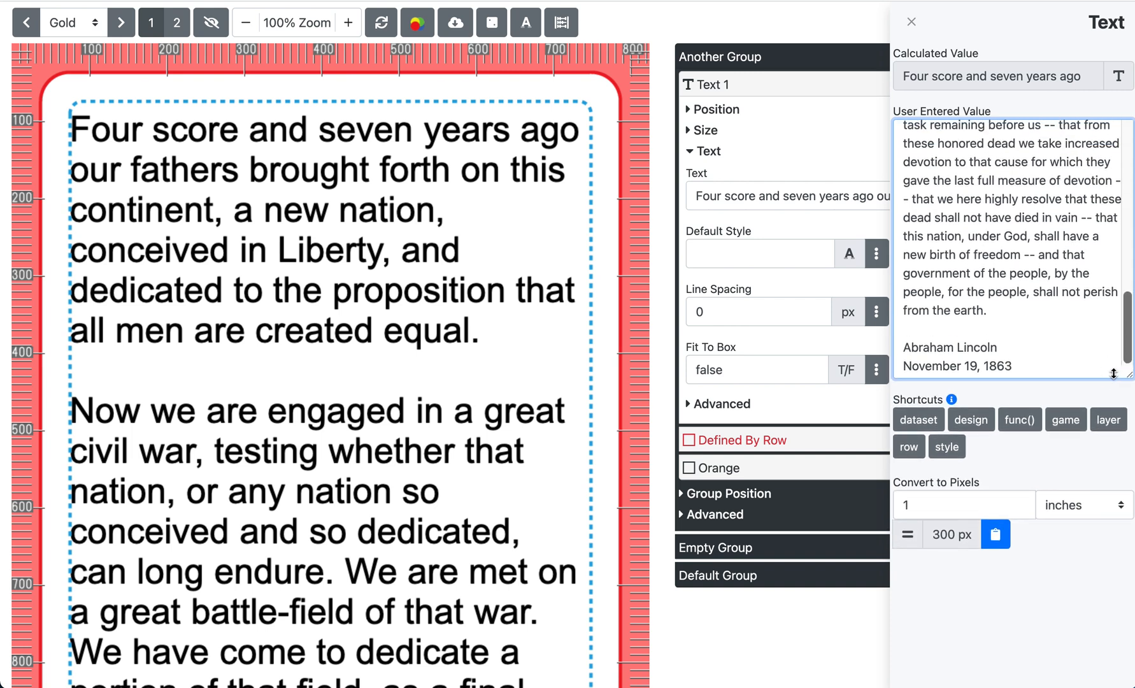
pyautogui.scroll(8, 1050, 238)
pyautogui.scroll(3, 1051, 239)
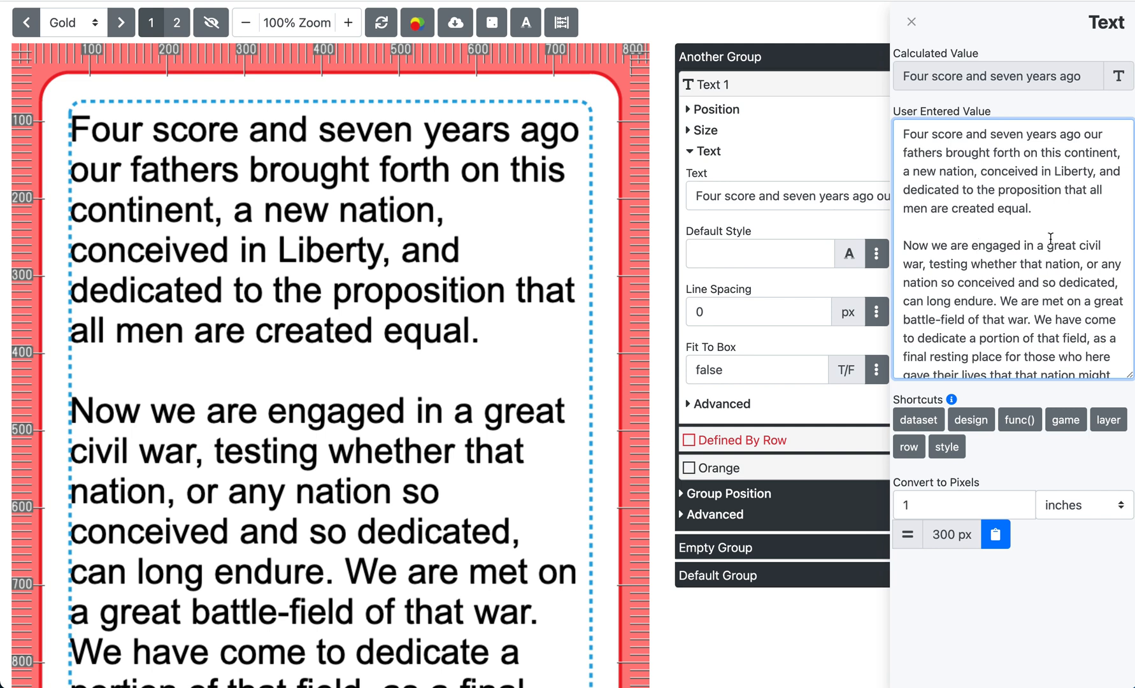
pyautogui.click(911, 21)
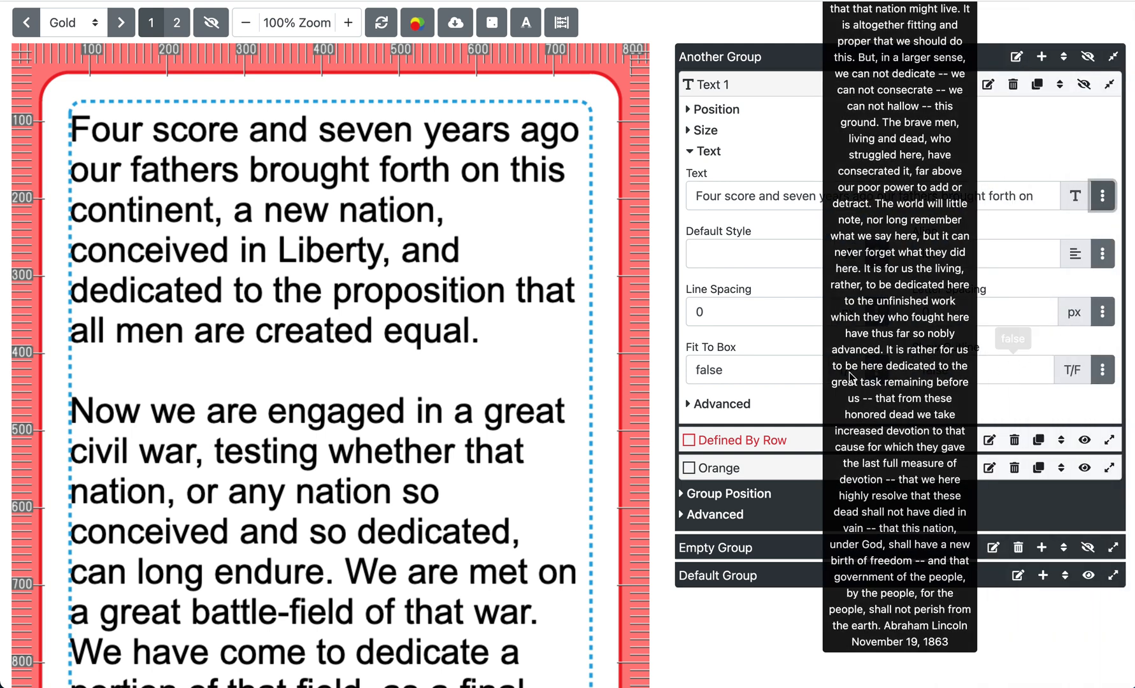